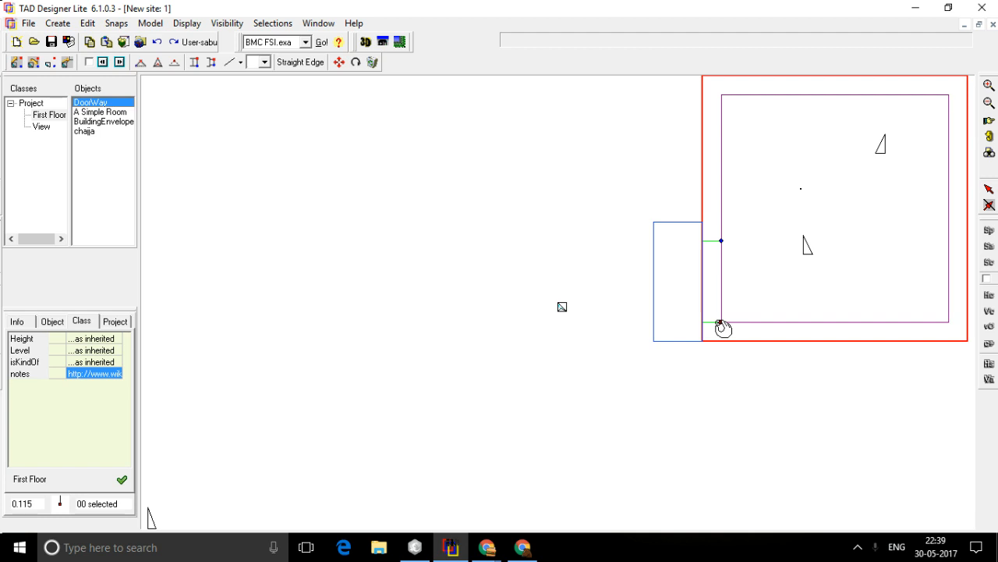
# Move the doorway out of the room's wall, rotate it slightly clockwise, and place it in the open space beside the room.
pyautogui.moveTo(722, 328); pyautogui.dragTo(479, 231)
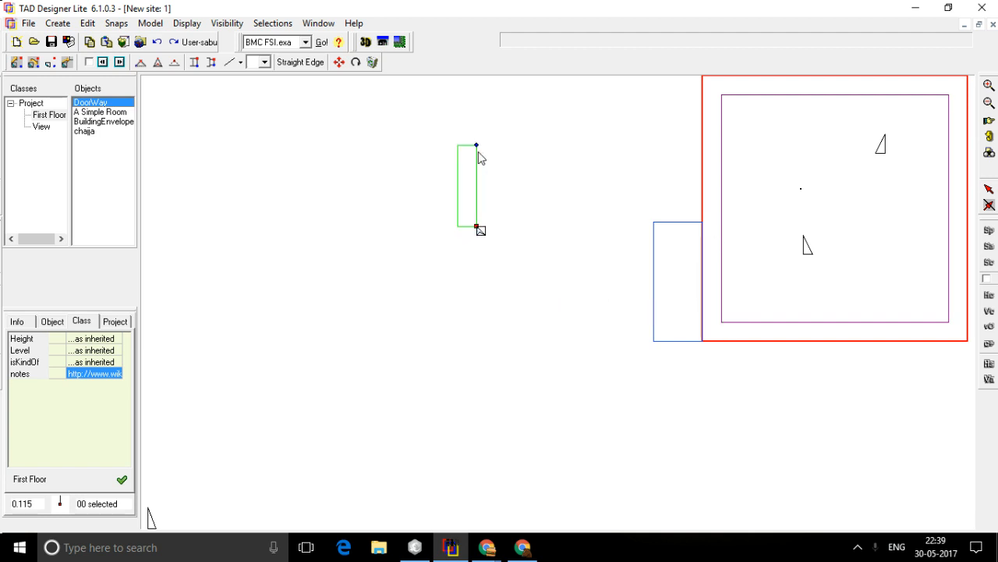
pyautogui.moveTo(473, 145); pyautogui.dragTo(502, 114)
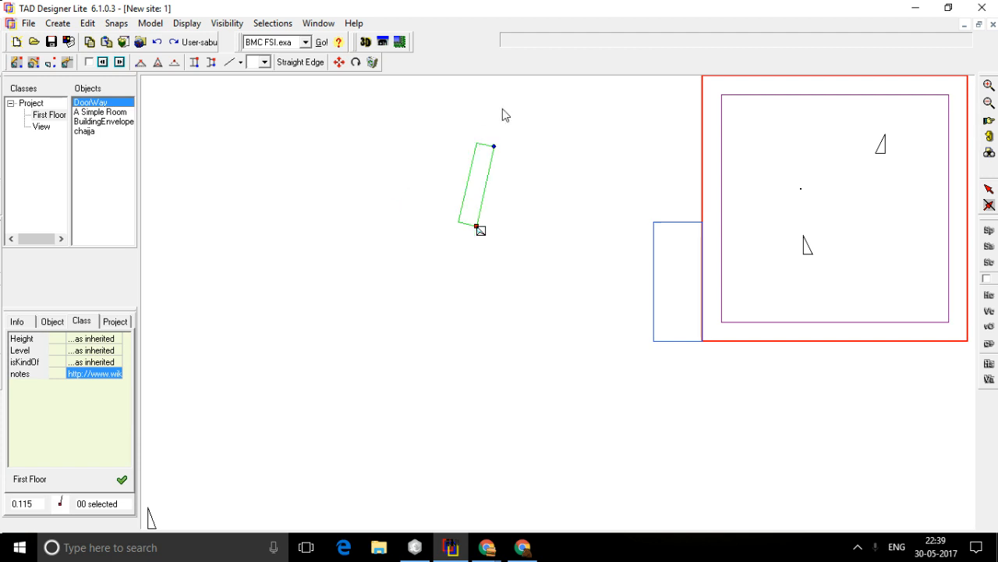
pyautogui.moveTo(477, 227); pyautogui.dragTo(575, 257)
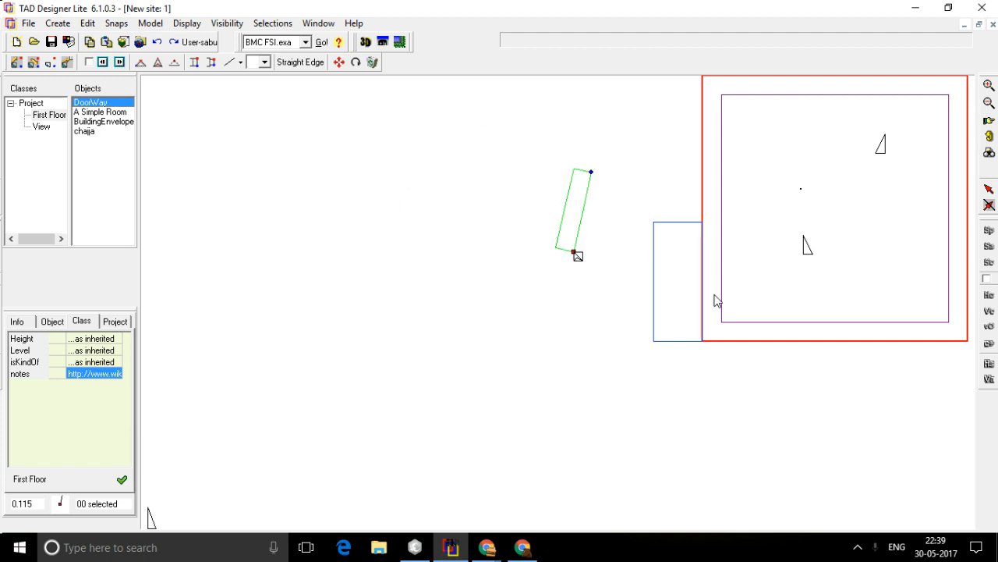
# Move the chajja away from the building envelope and rotate it counterclockwise to a slanted position.
pyautogui.click(677, 342)
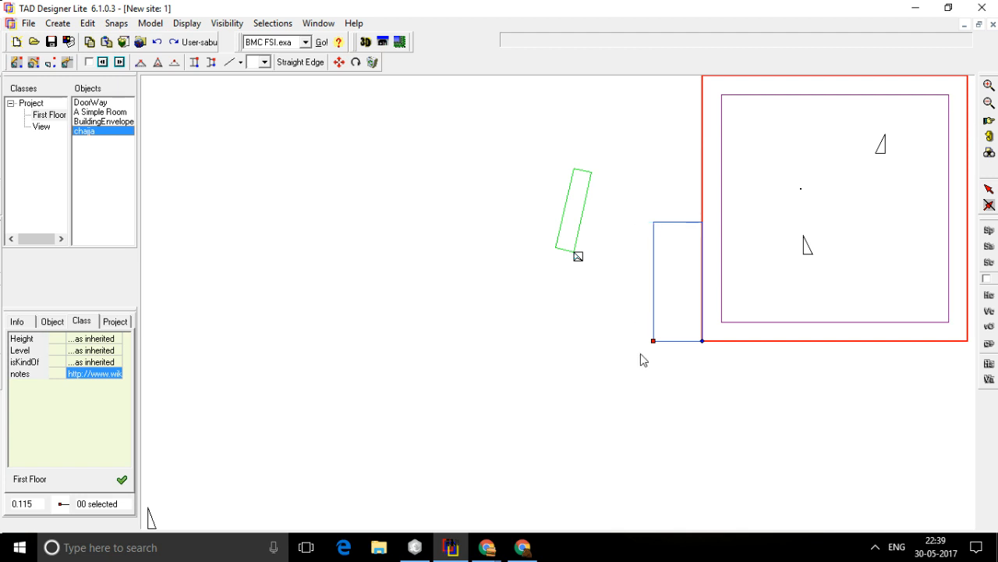
pyautogui.moveTo(654, 343); pyautogui.dragTo(446, 319)
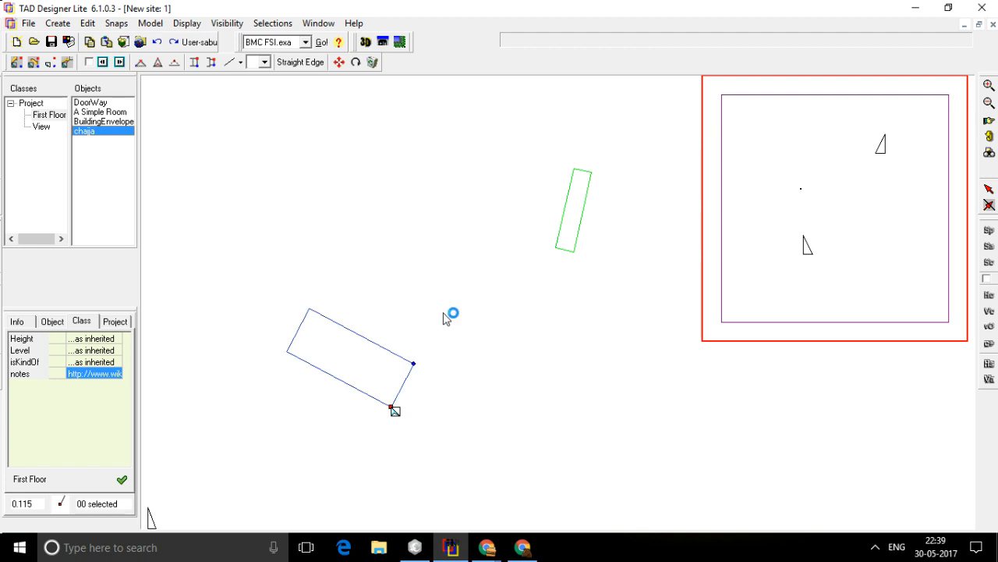
# Rotate A Simple Room slightly counterclockwise and move it partly outside the building envelope.
pyautogui.click(722, 244)
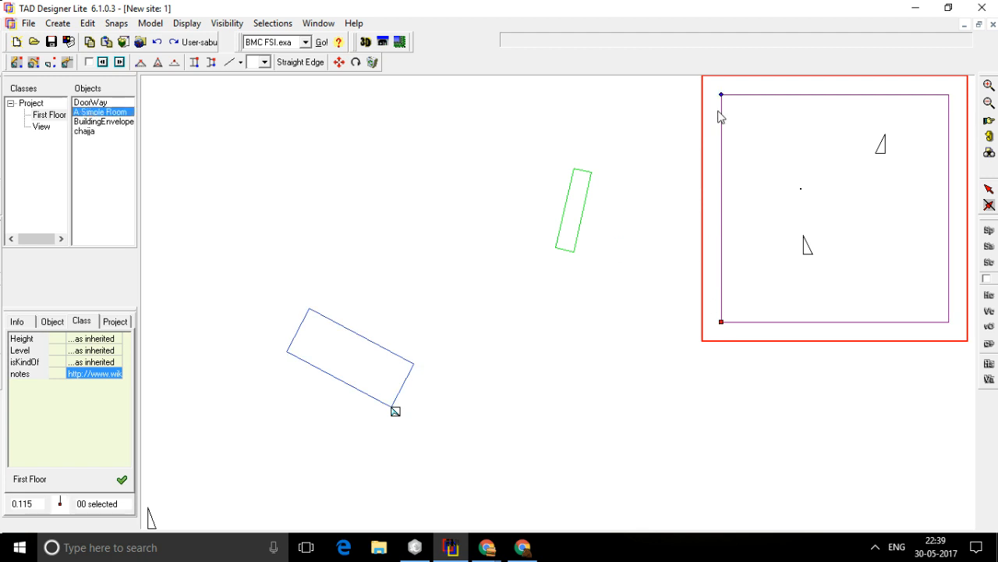
pyautogui.moveTo(719, 94); pyautogui.dragTo(648, 148)
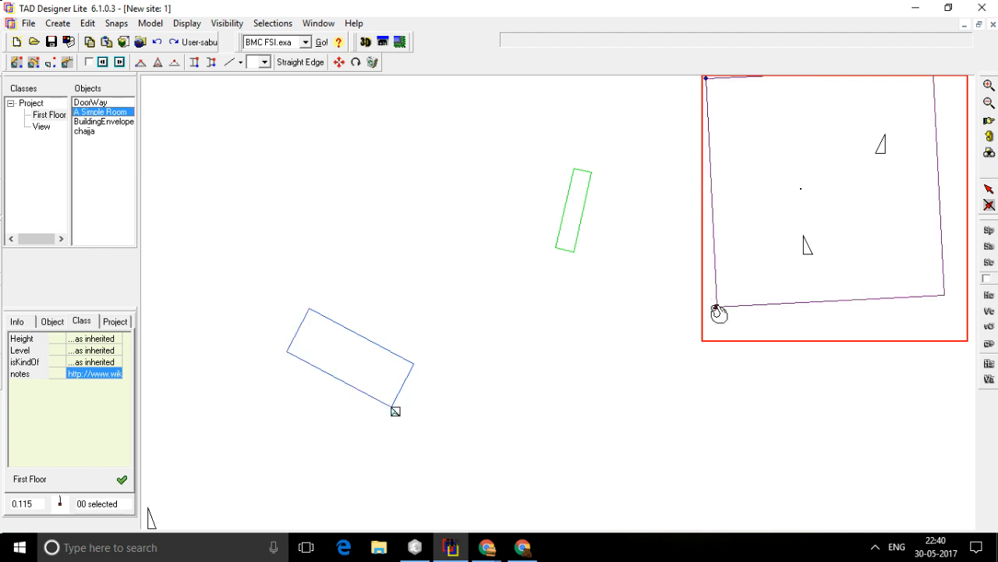
pyautogui.moveTo(717, 310); pyautogui.dragTo(650, 424)
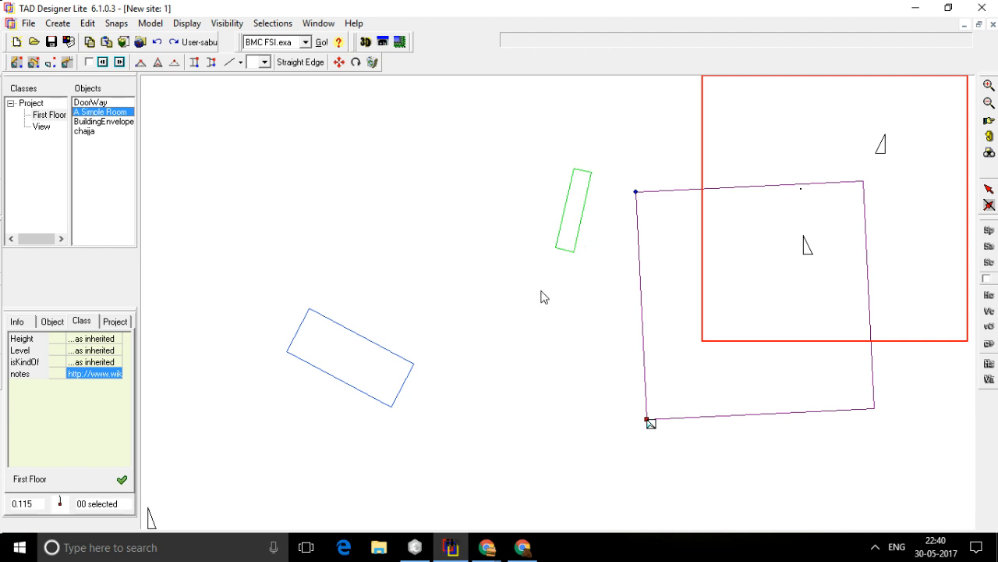
# Undo the move and rotation of the chajja only.
pyautogui.click(351, 335)
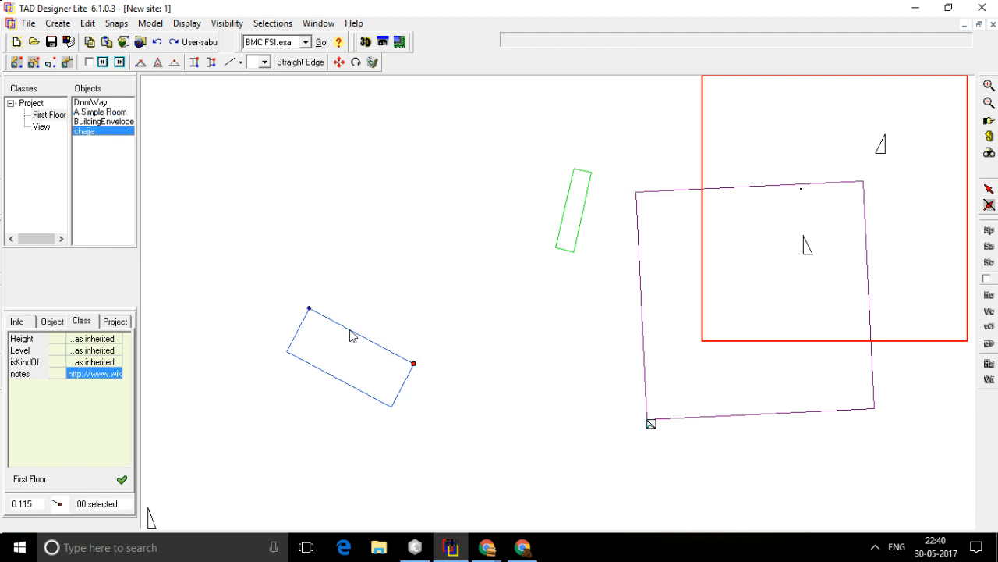
pyautogui.click(160, 49)
pyautogui.click(160, 49)
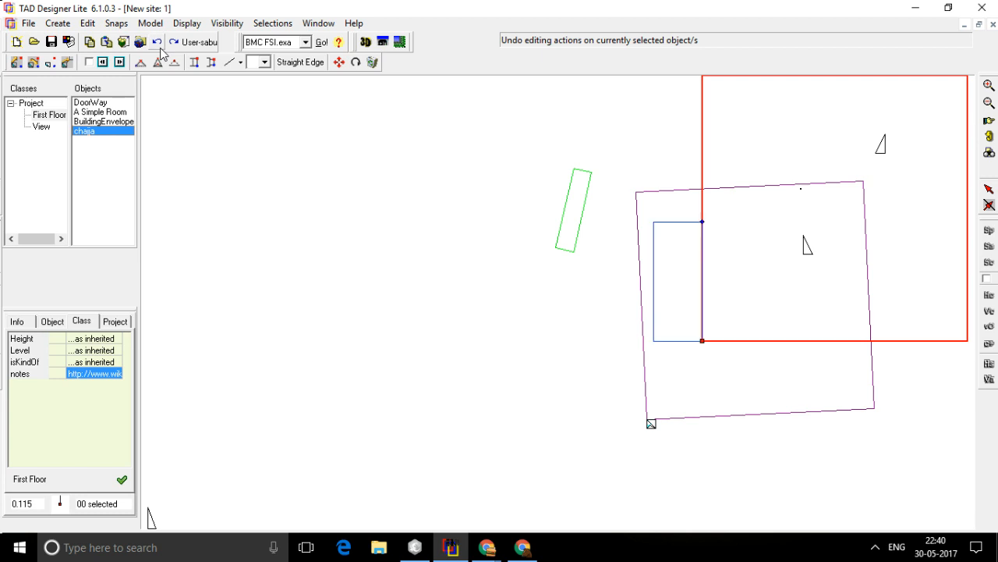
# Undo all the moves and the rotation of the doorway only.
pyautogui.click(567, 256)
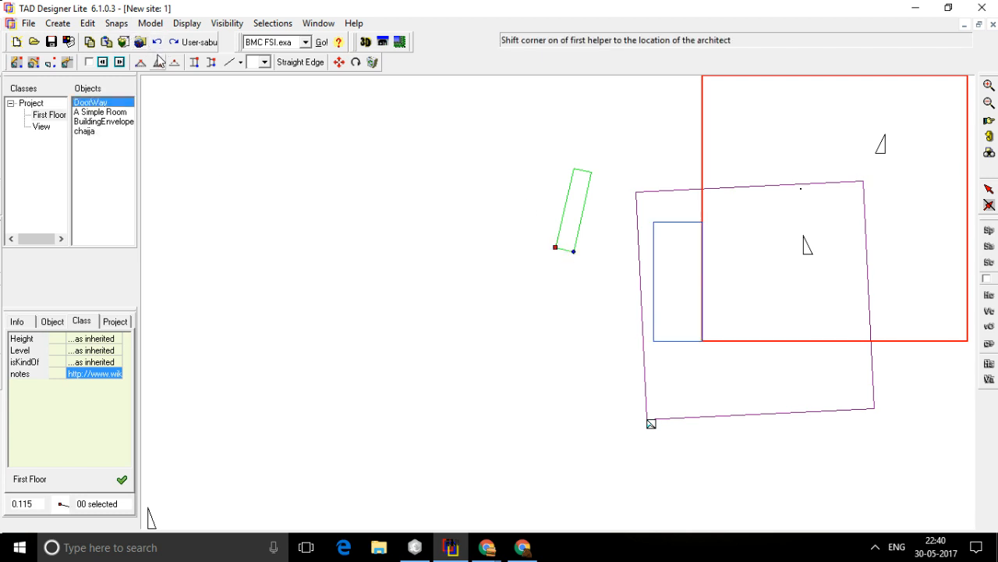
pyautogui.click(157, 44)
pyautogui.click(158, 43)
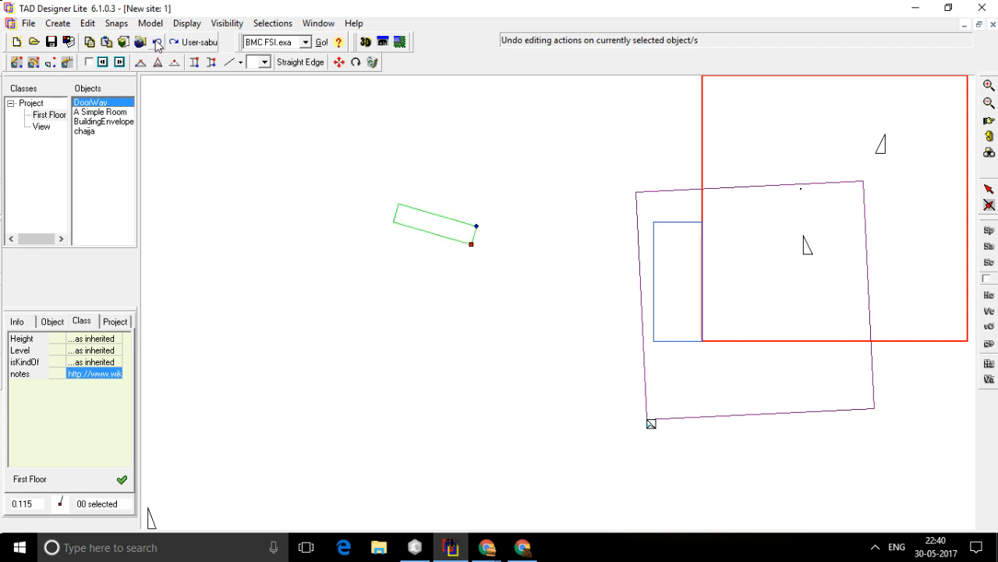
pyautogui.click(158, 43)
pyautogui.click(158, 44)
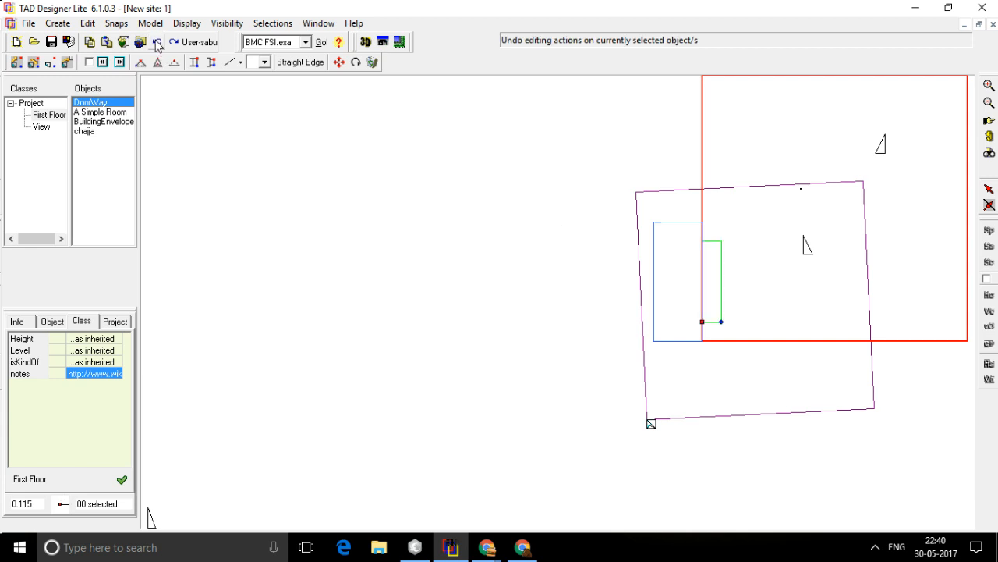
# Undo the rotation and move of A Simple Room.
pyautogui.click(645, 196)
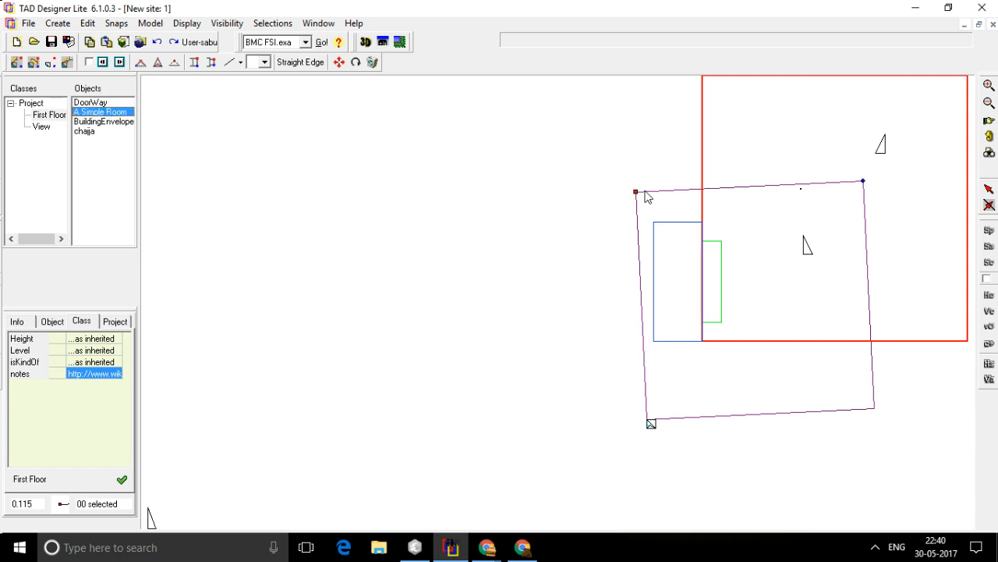
pyautogui.click(157, 44)
pyautogui.click(158, 45)
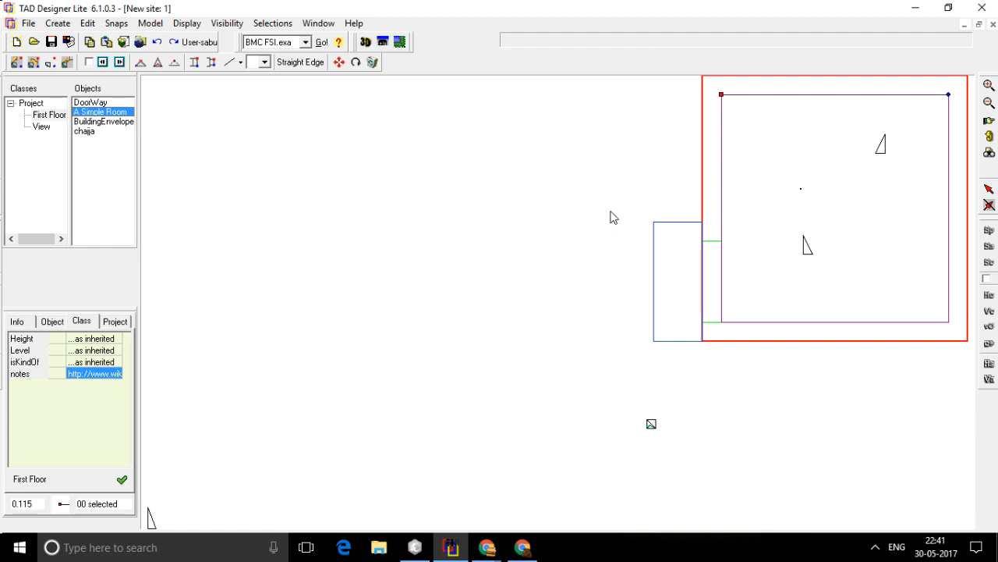
# Select the doorway and the chajja together and redo their moves and rotations.
pyautogui.moveTo(611, 213); pyautogui.dragTo(749, 272)
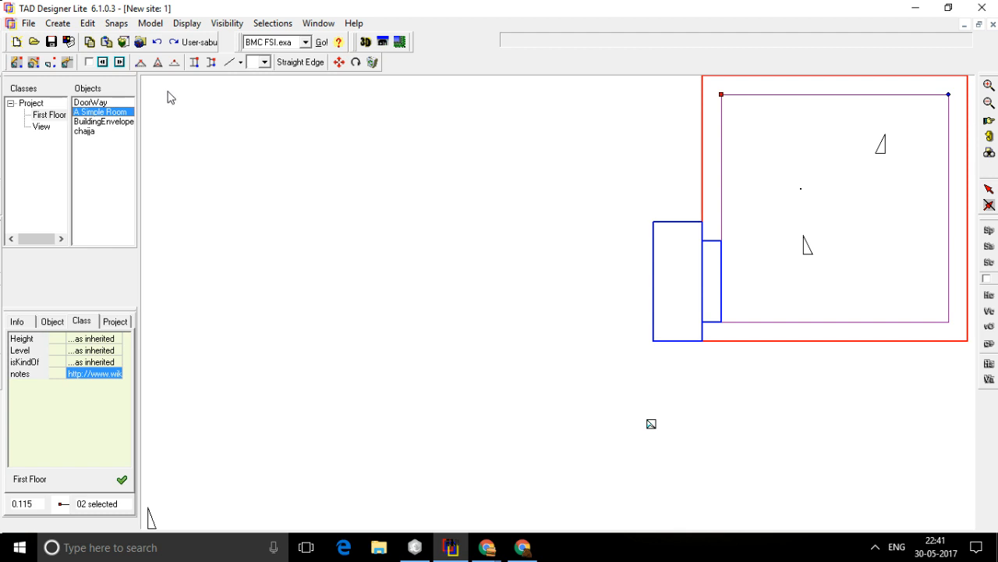
pyautogui.click(174, 43)
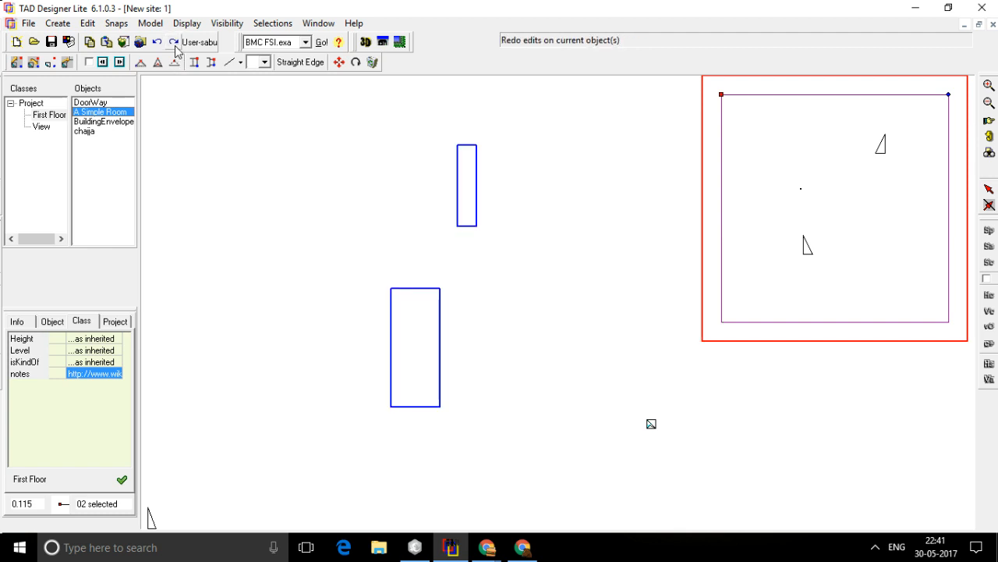
pyautogui.click(175, 45)
pyautogui.click(175, 45)
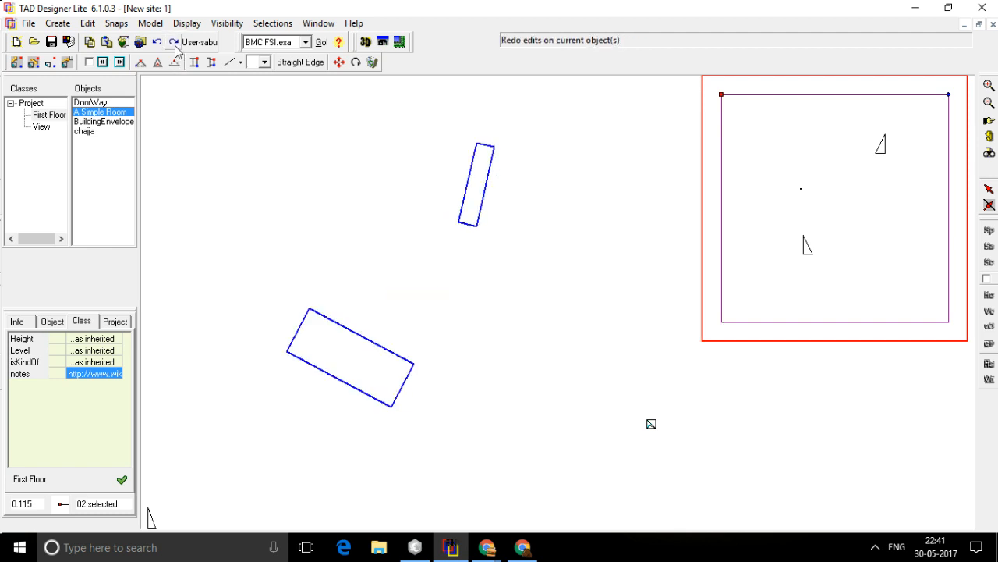
# Undo the redone edits on the selected doorway and chajja together, and clear the selection.
pyautogui.click(158, 45)
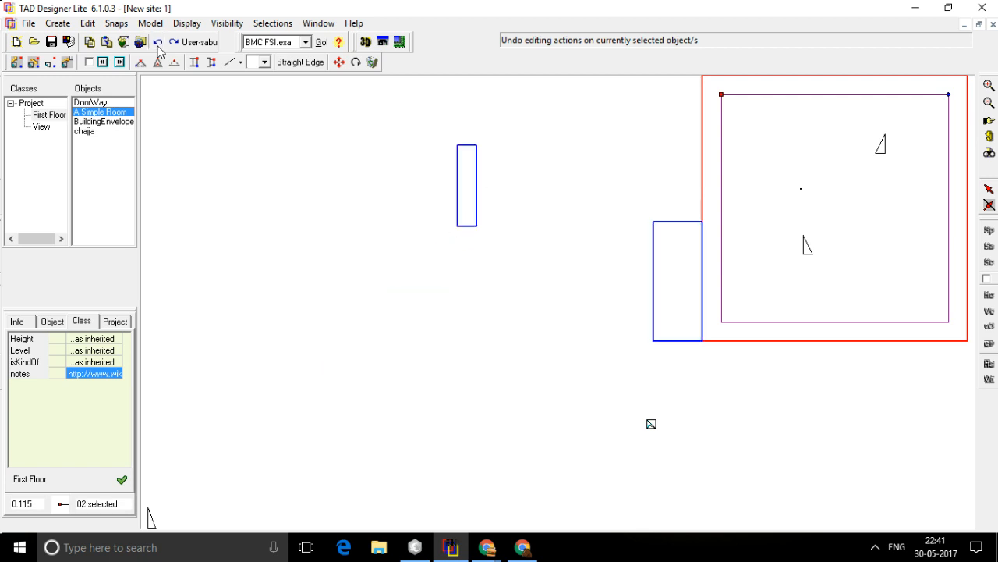
pyautogui.click(158, 45)
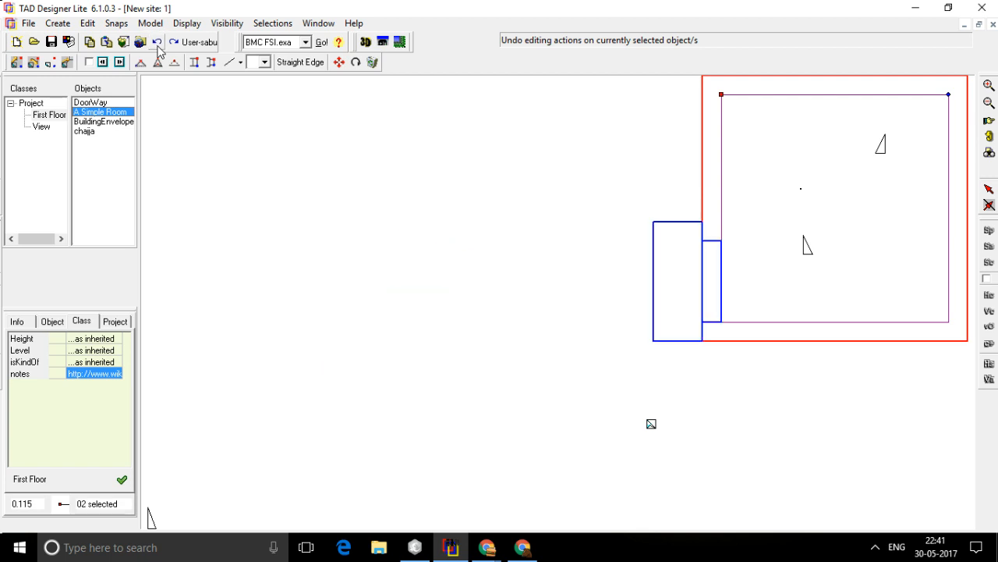
pyautogui.click(989, 205)
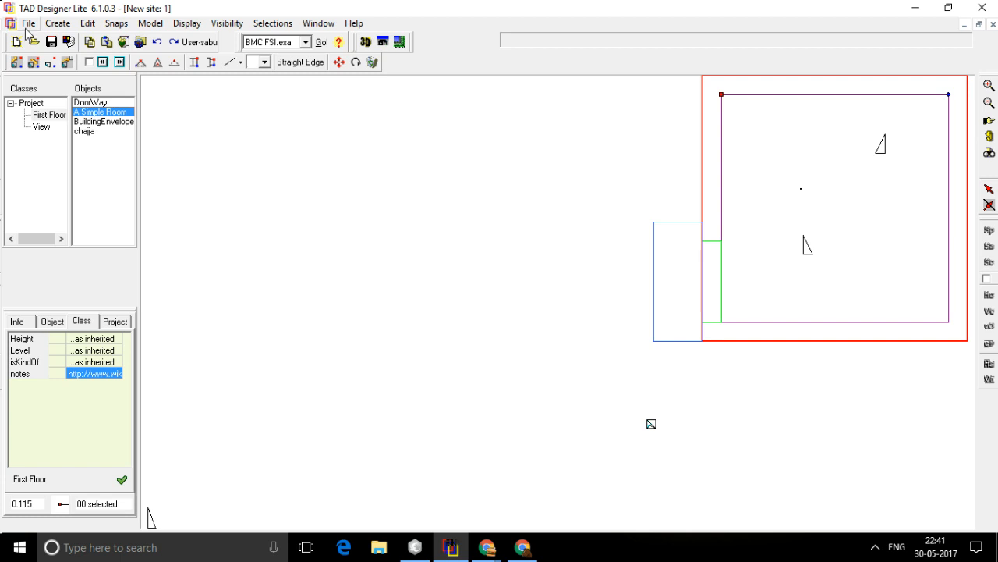
# Save the model under the file name undotst2 in the Samples folder.
pyautogui.click(28, 23)
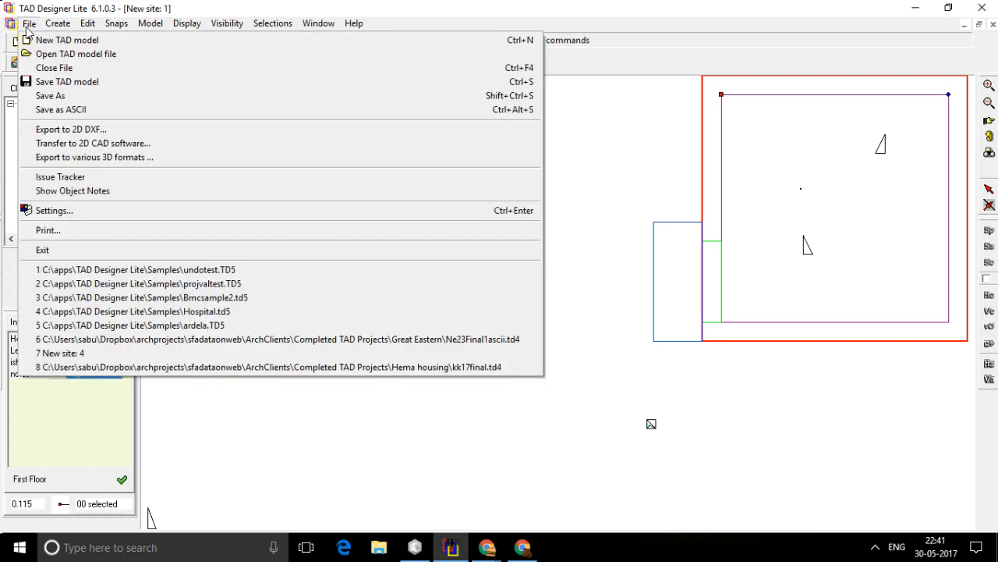
pyautogui.click(50, 95)
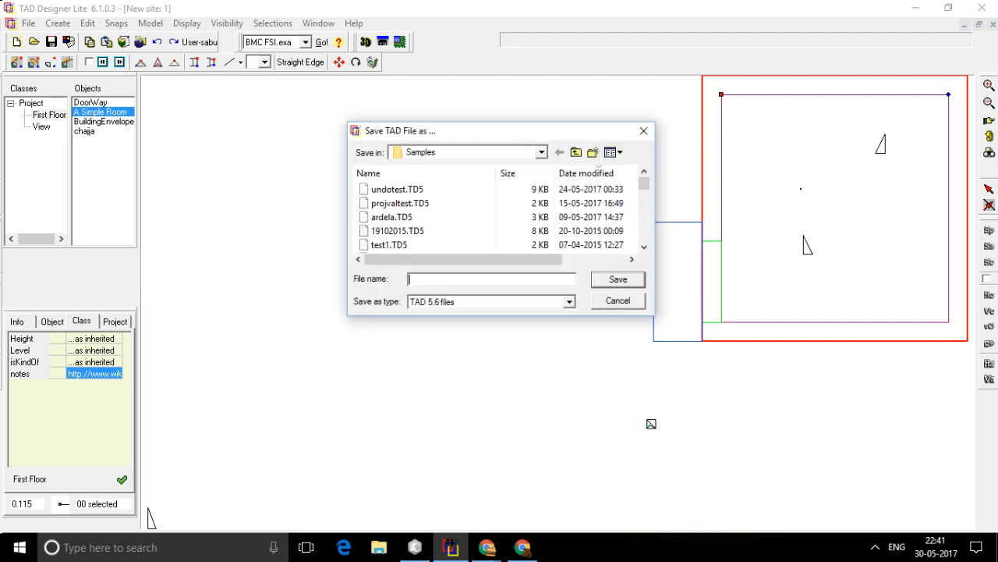
pyautogui.write('und')
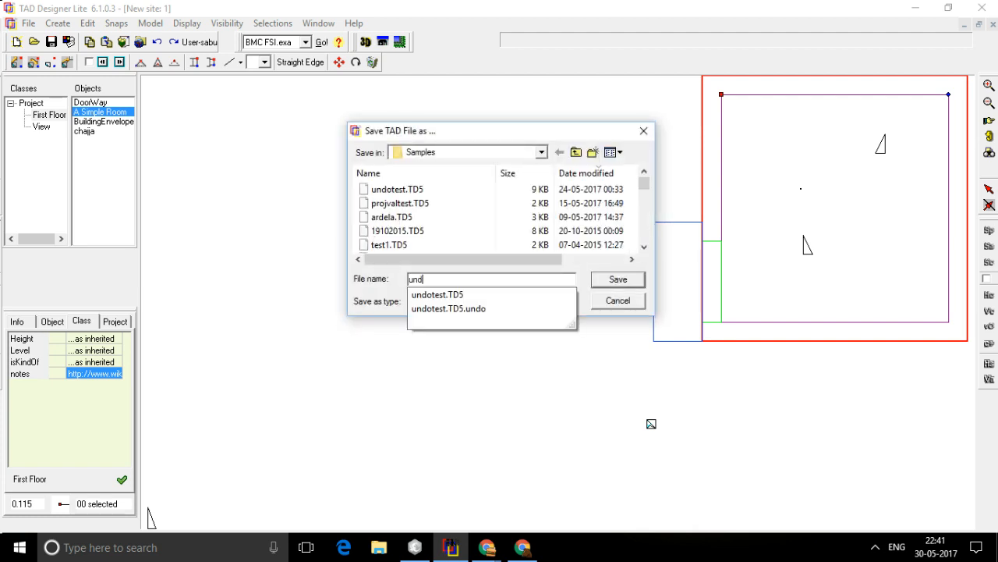
pyautogui.write('otst')
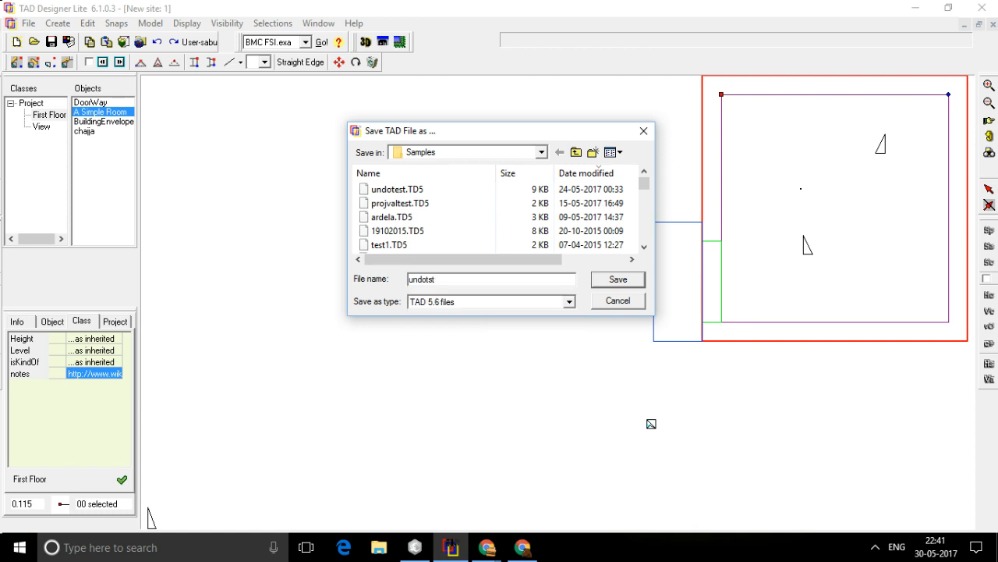
pyautogui.write('2')
pyautogui.press('Return')
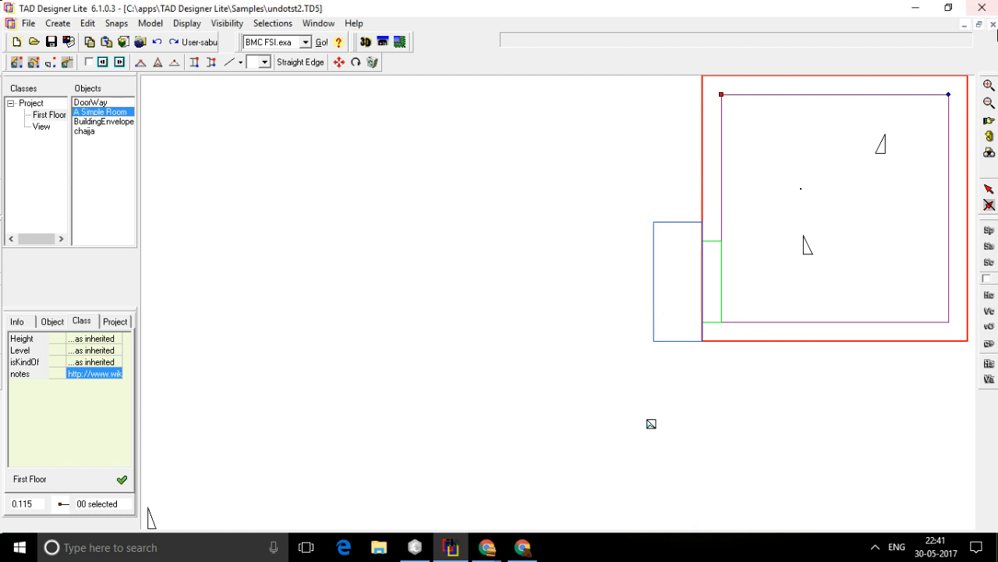
# Close the model and reopen undotst2.TD5 from the recent files.
pyautogui.click(993, 24)
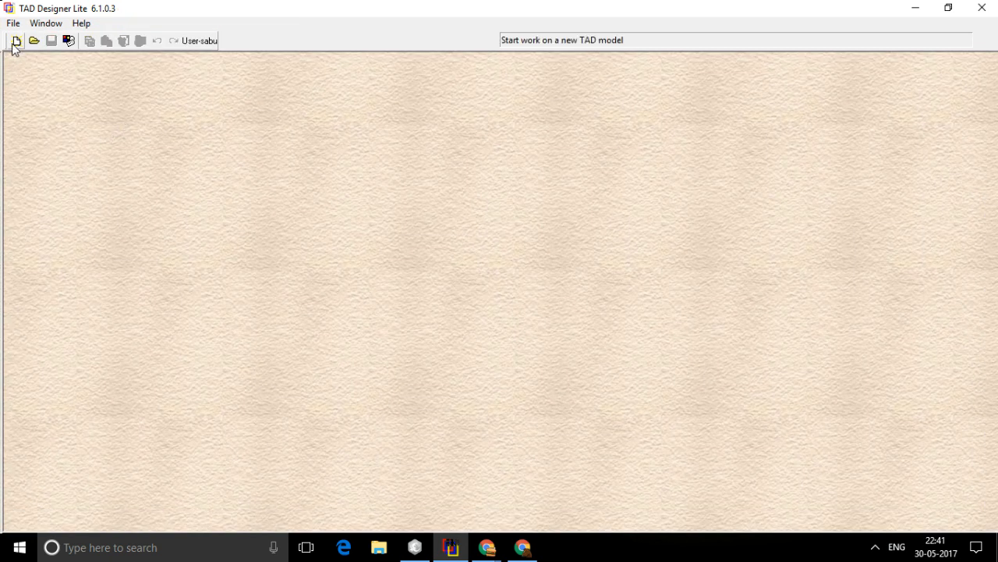
pyautogui.click(14, 23)
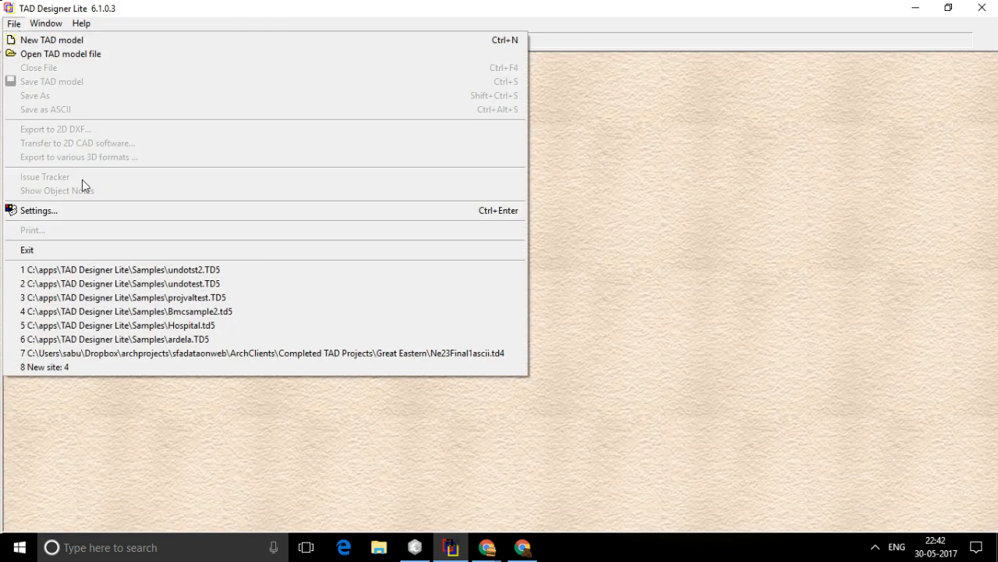
pyautogui.click(142, 270)
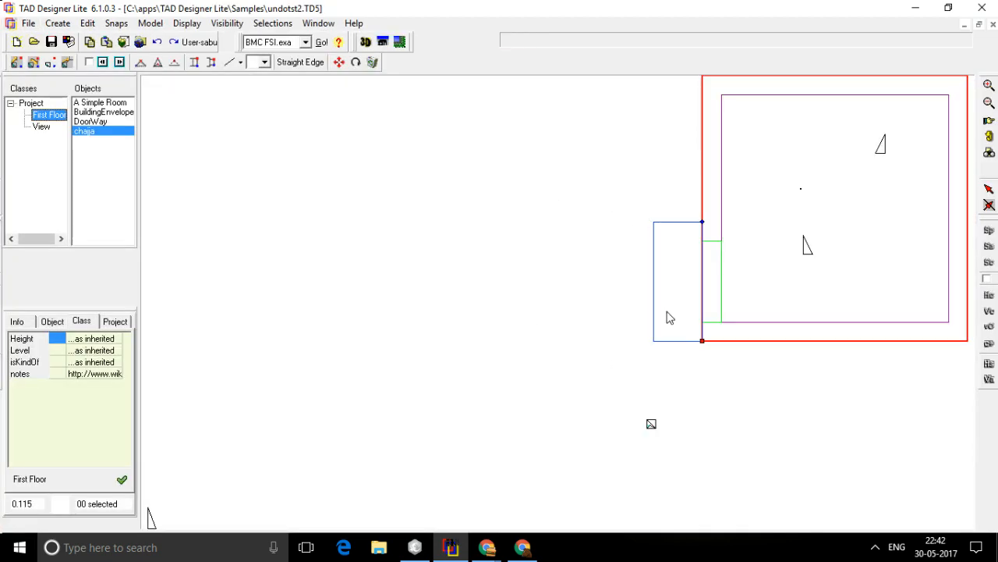
# Redo the chajja's move and rotation in the reopened model, and undo both edits again.
pyautogui.click(175, 46)
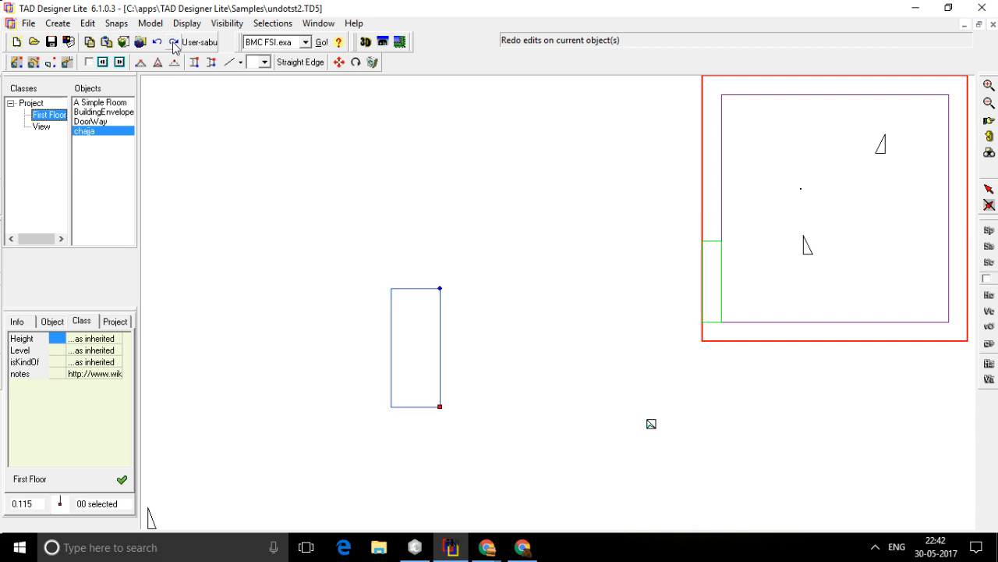
pyautogui.click(175, 44)
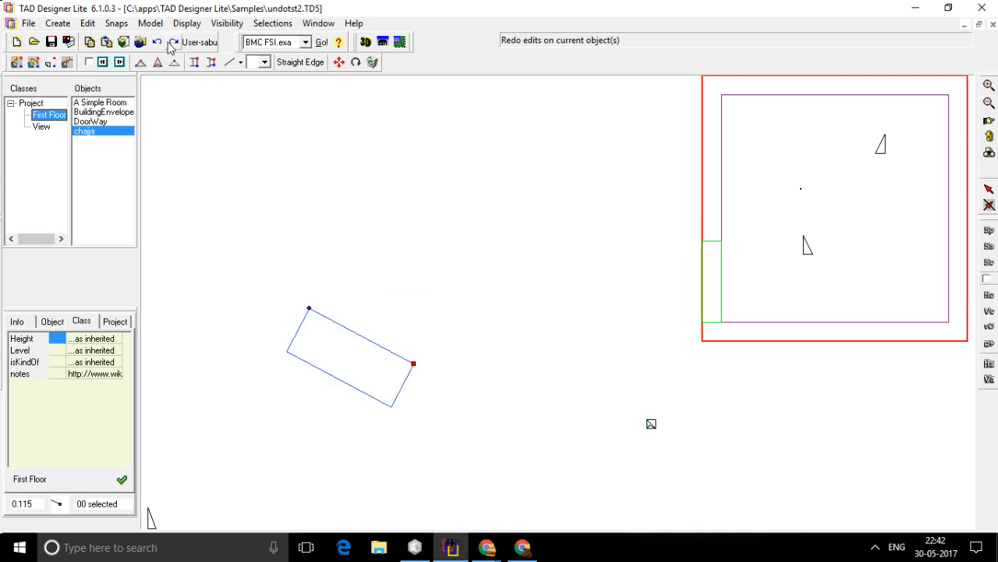
pyautogui.click(156, 44)
pyautogui.click(156, 45)
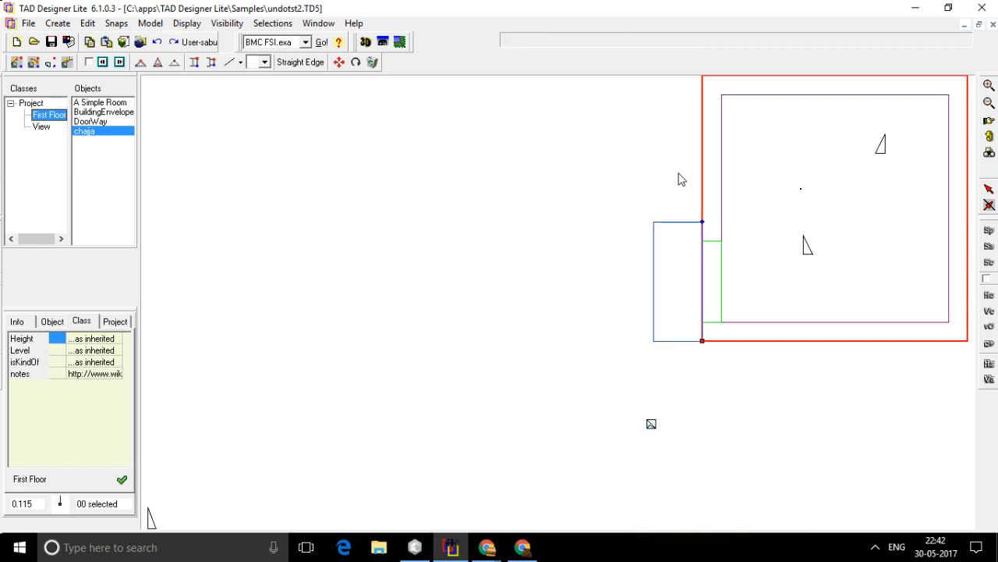
# Redo the rotation and move of A Simple Room in the reopened model, and undo them again.
pyautogui.click(764, 102)
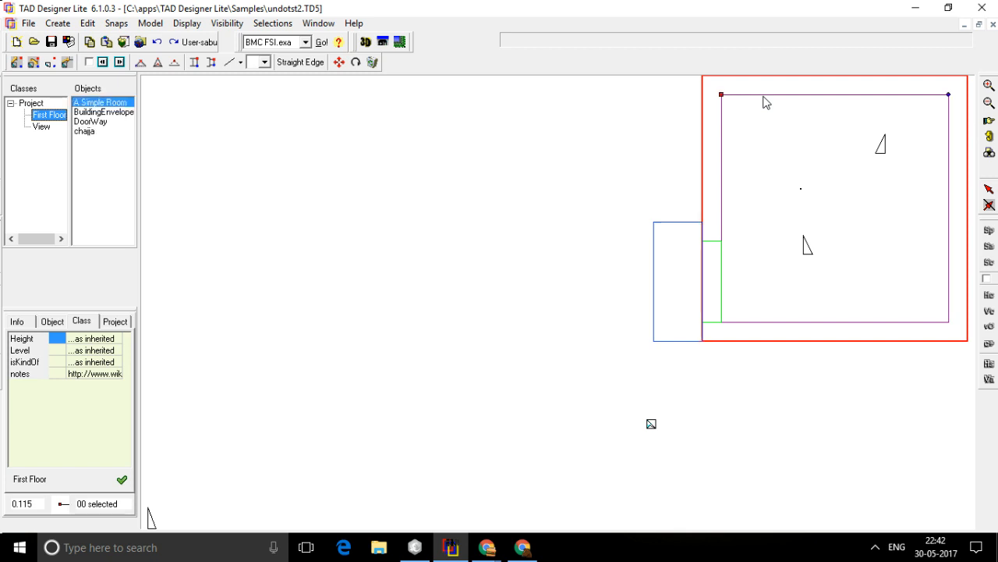
pyautogui.click(173, 43)
pyautogui.click(173, 43)
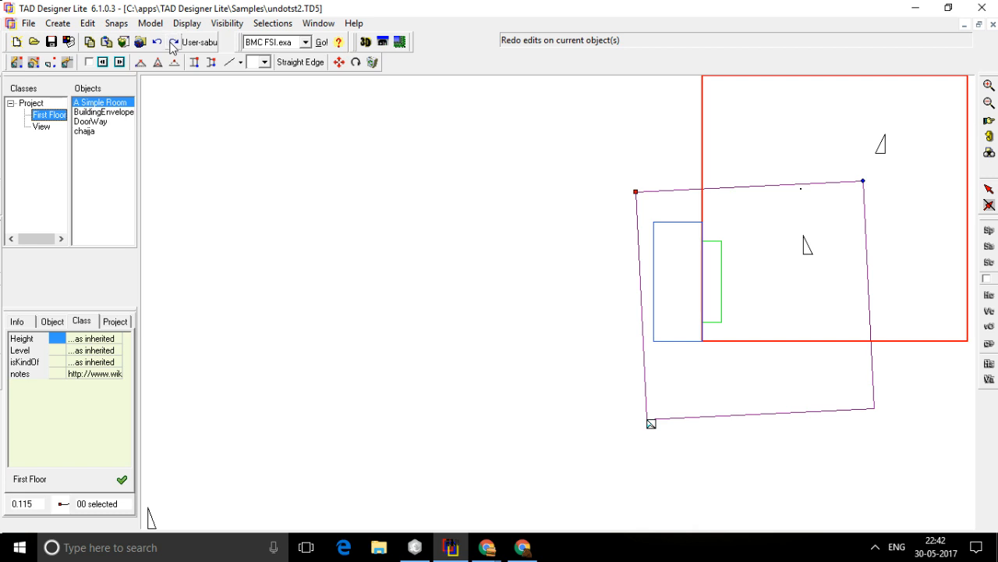
pyautogui.click(156, 43)
pyautogui.click(156, 43)
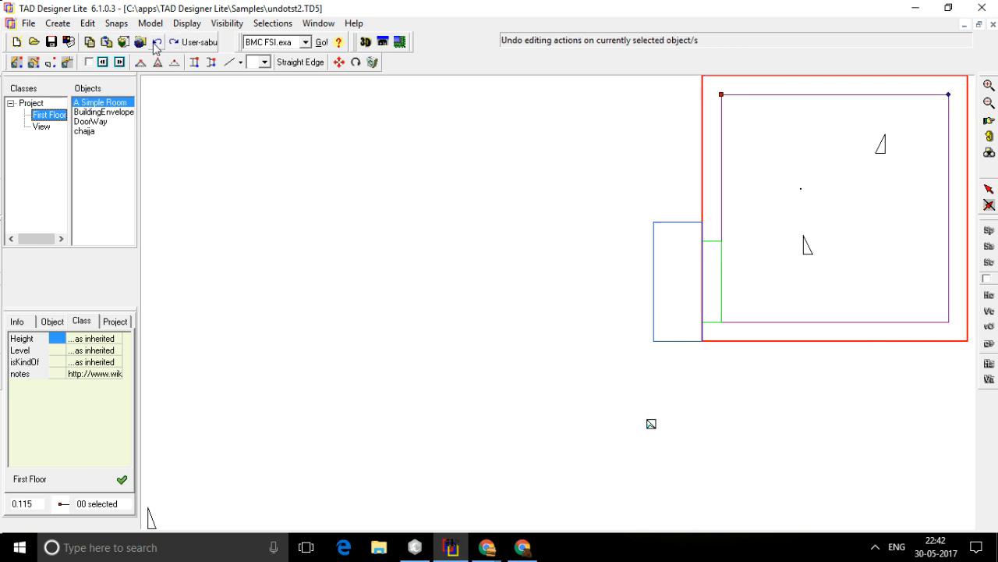